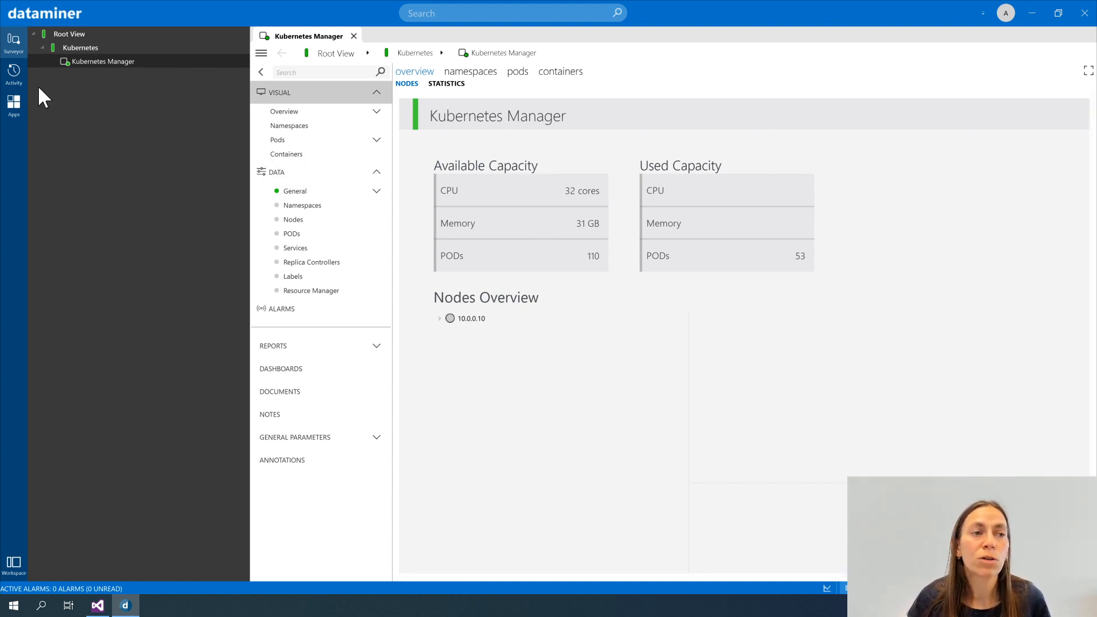
# - Open the Protocols & Templates module and inspect the 1.2.1.1 and Production versions of the Kubernetes Manager protocol
pyautogui.click(12, 106)
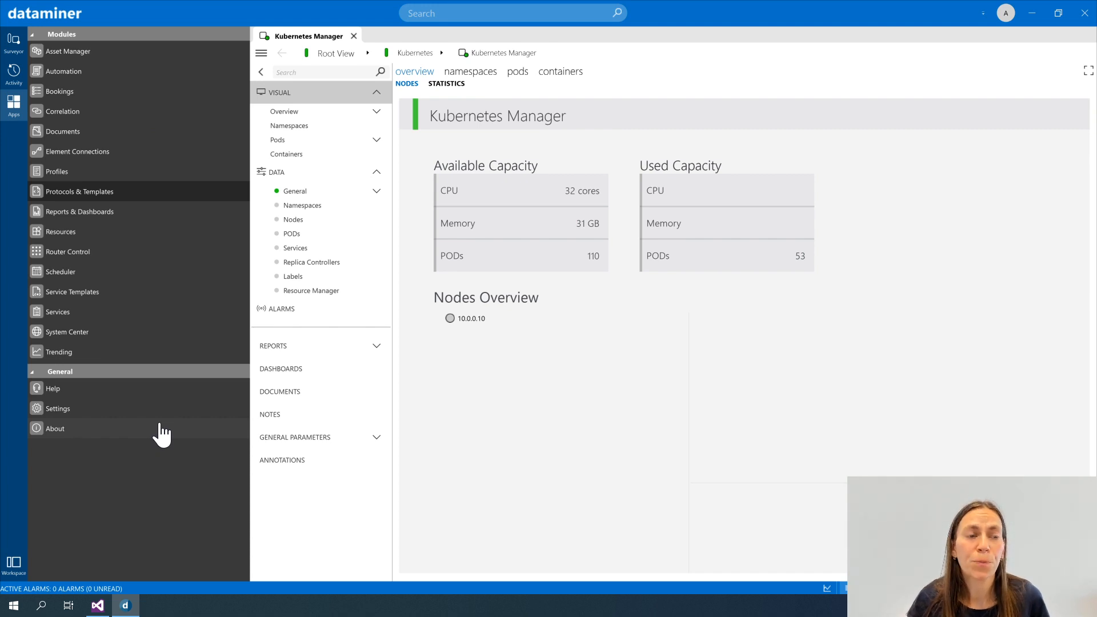
pyautogui.click(89, 201)
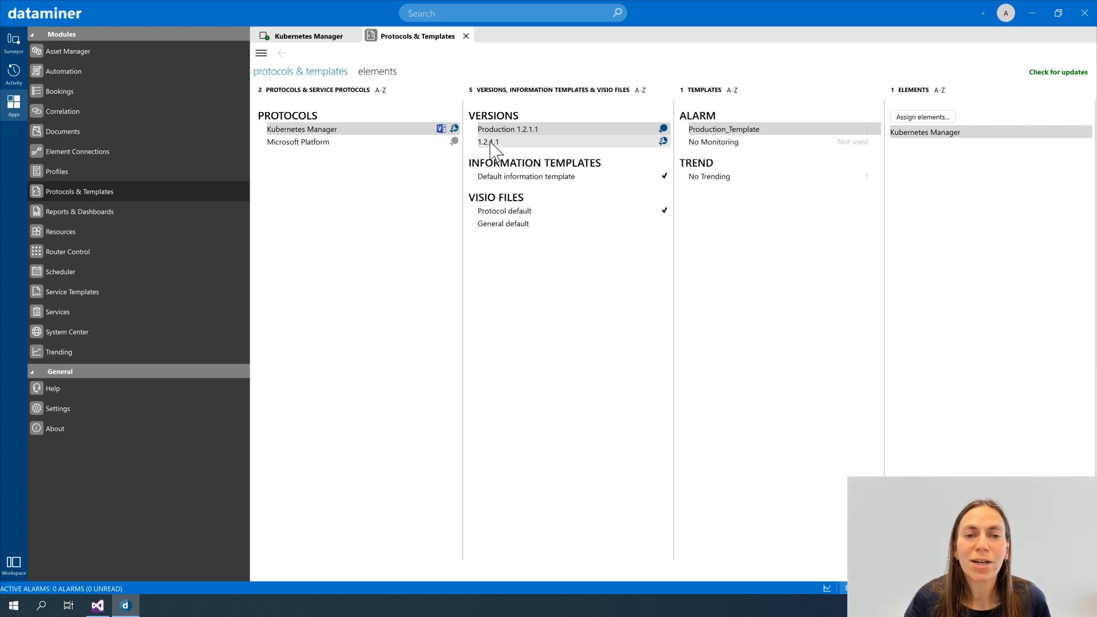
pyautogui.click(490, 142)
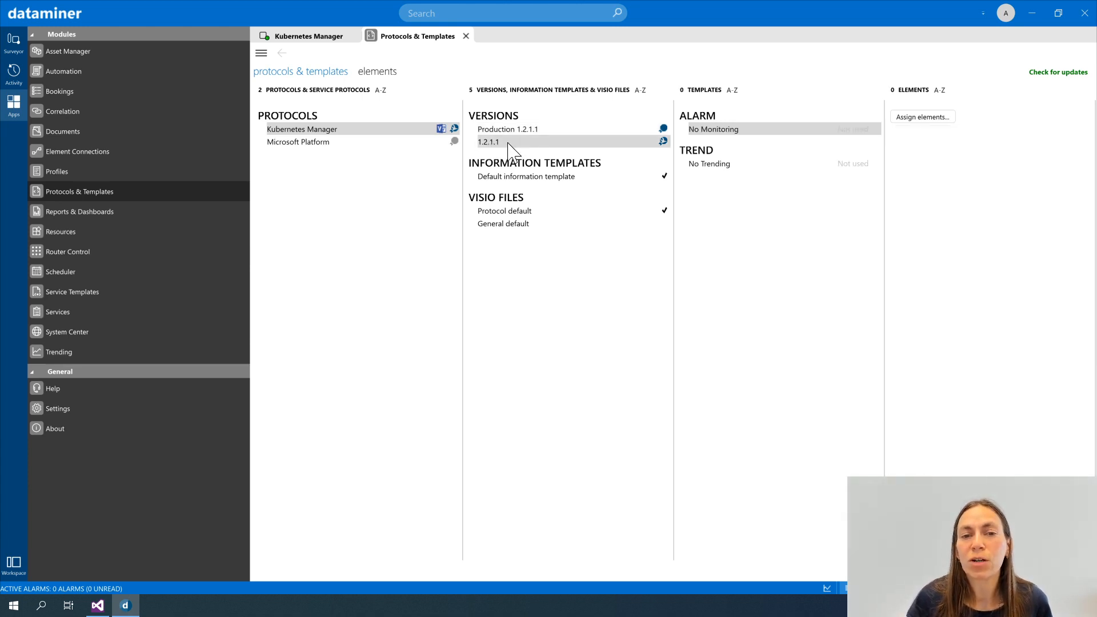
pyautogui.rightClick(508, 144)
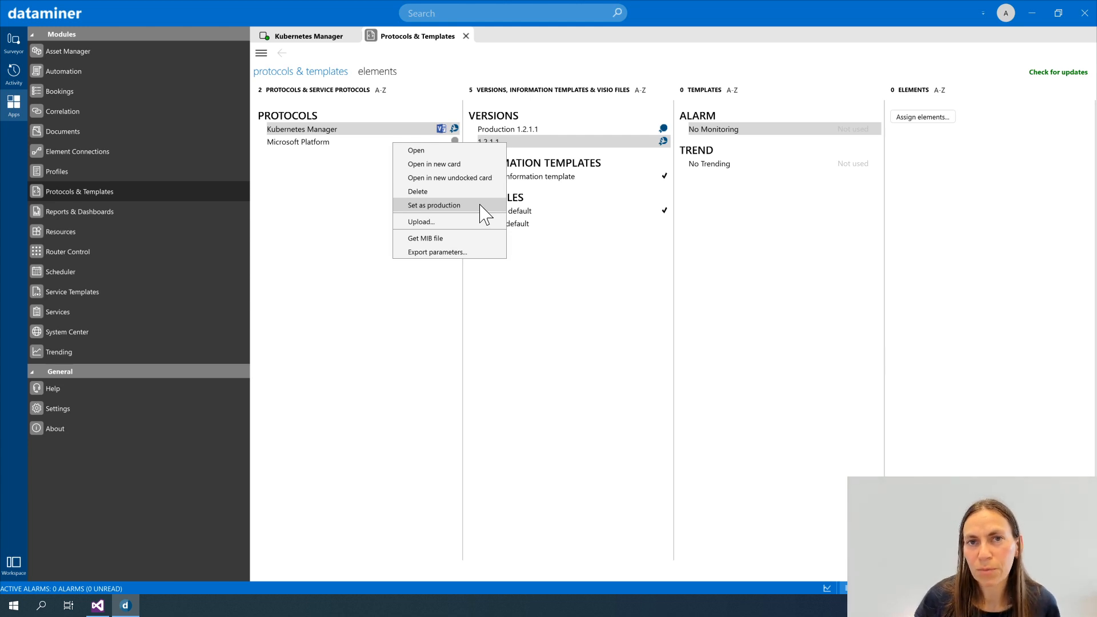
pyautogui.click(515, 130)
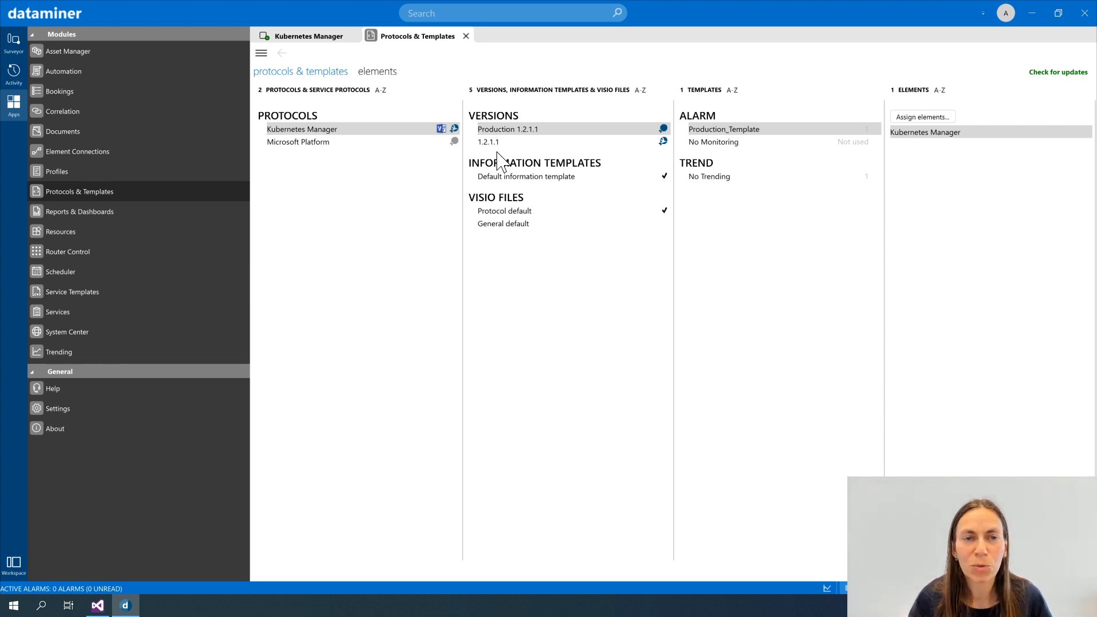
# - Undock the Protocols & Templates card into its own window and narrow that window
pyautogui.rightClick(427, 36)
pyautogui.click(389, 44)
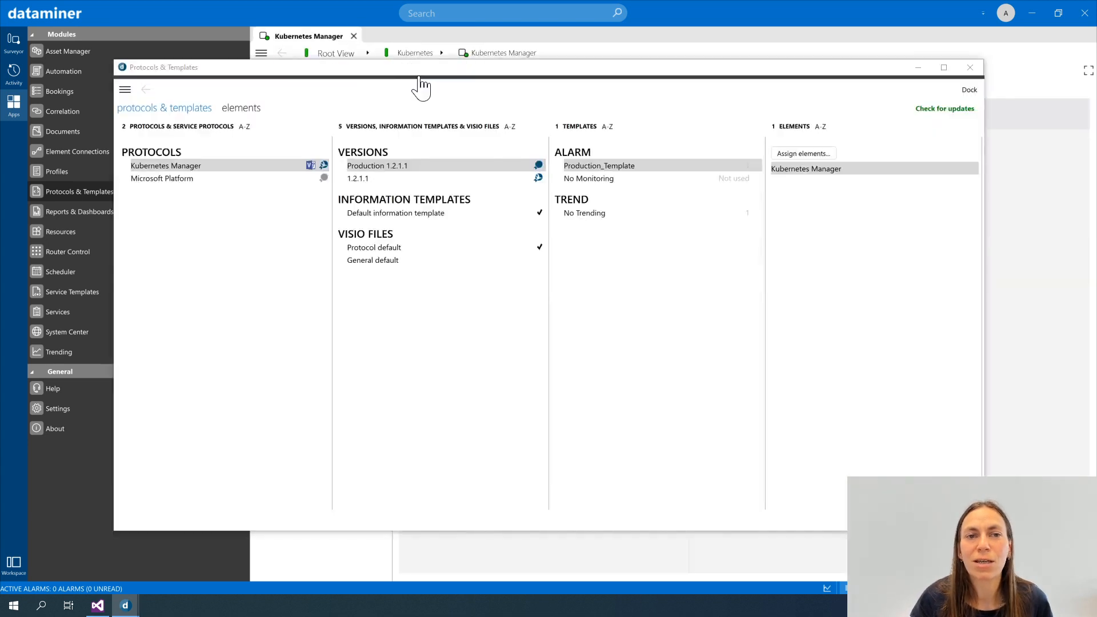
pyautogui.moveTo(982, 179); pyautogui.dragTo(580, 179)
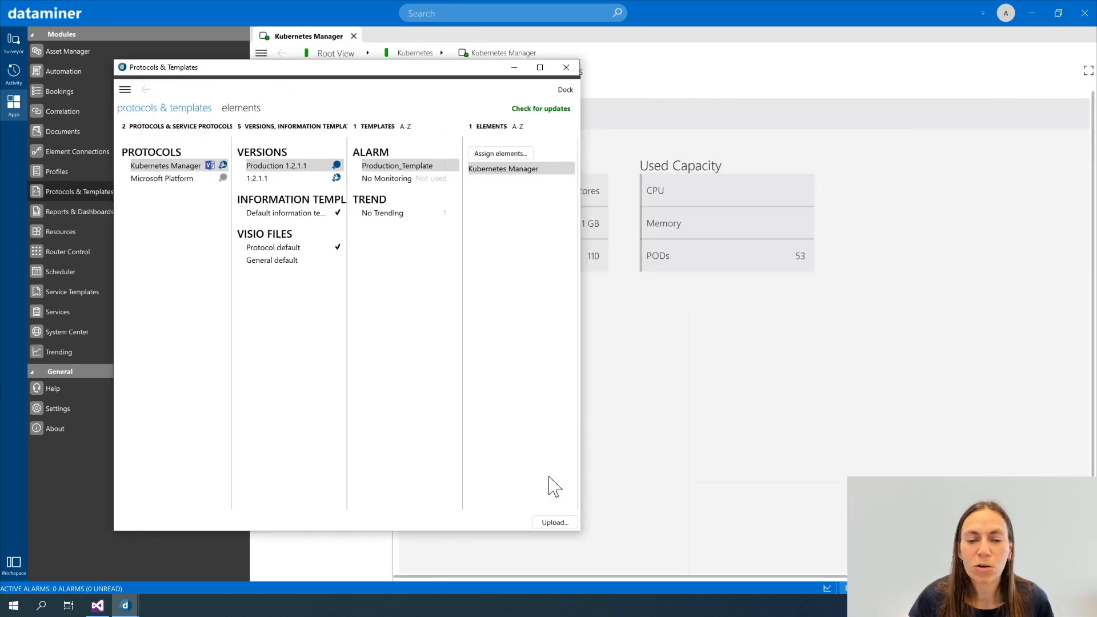
# - Upload Kubernetes Manager_Protocol.xml from the Desktop as a protocol file and close the Protocols & Templates window
pyautogui.click(557, 529)
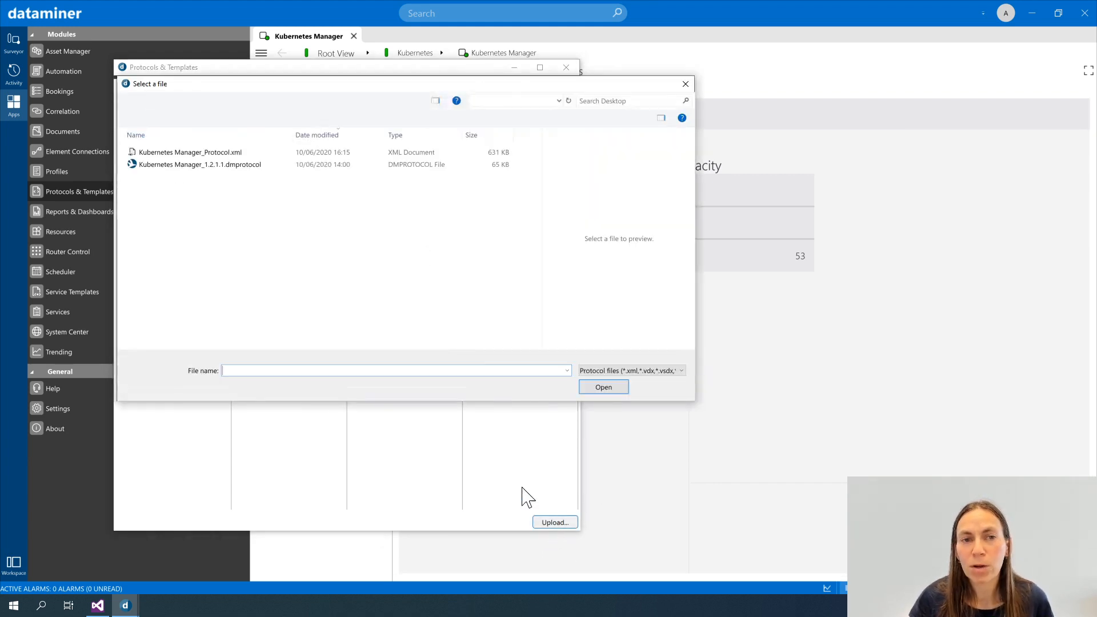
pyautogui.moveTo(366, 86); pyautogui.dragTo(617, 106)
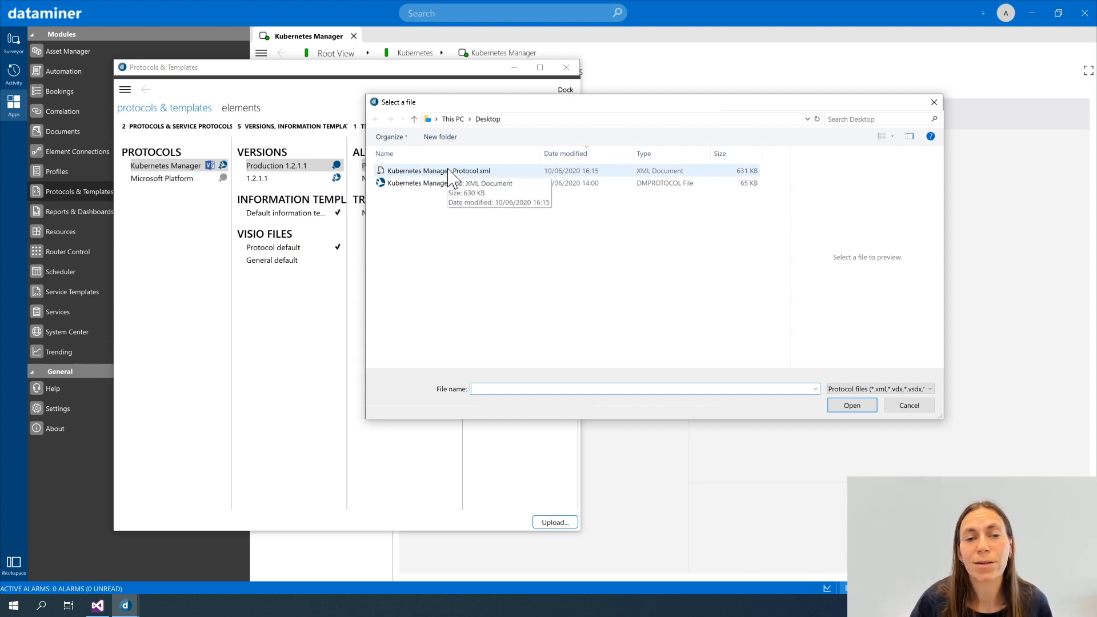
pyautogui.doubleClick(396, 172)
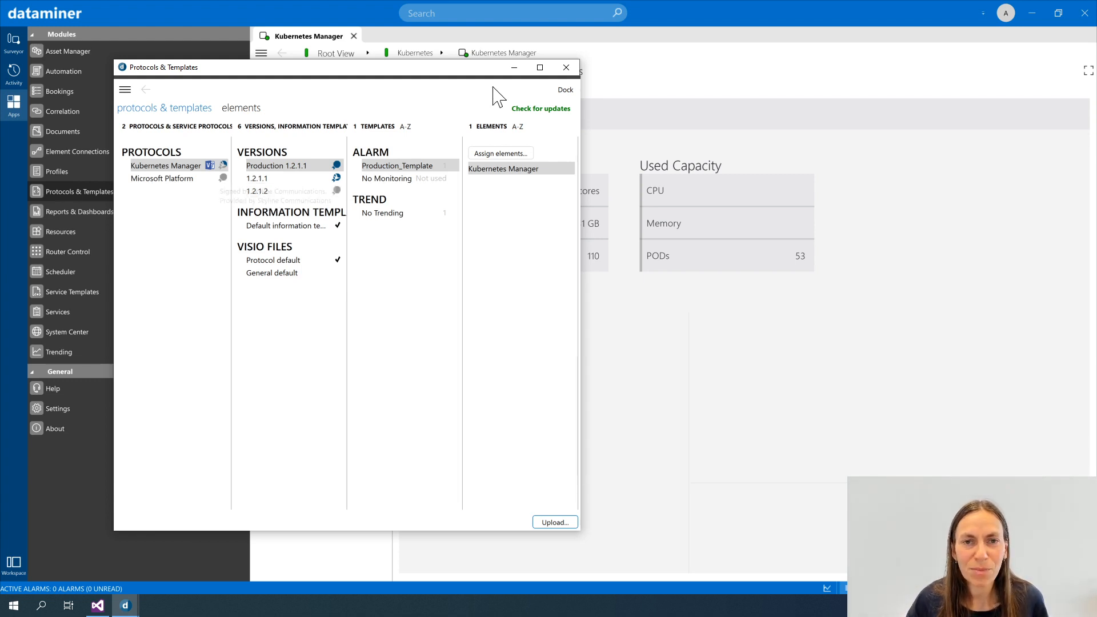
pyautogui.click(567, 68)
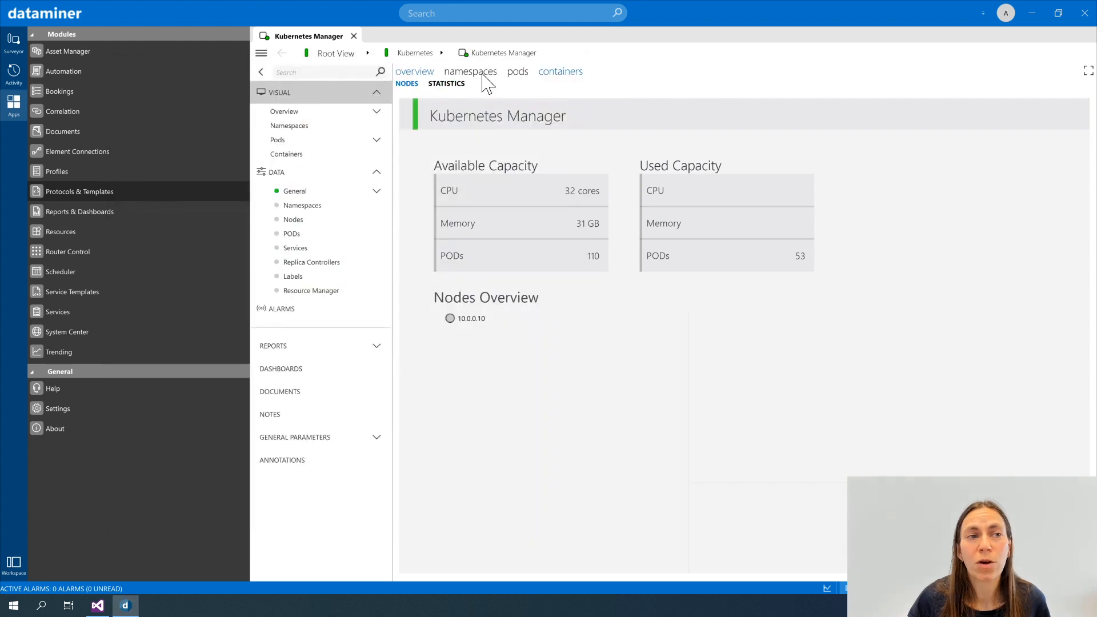
# - Create a view named "test dev" under Root View in the Surveyor
pyautogui.click(9, 50)
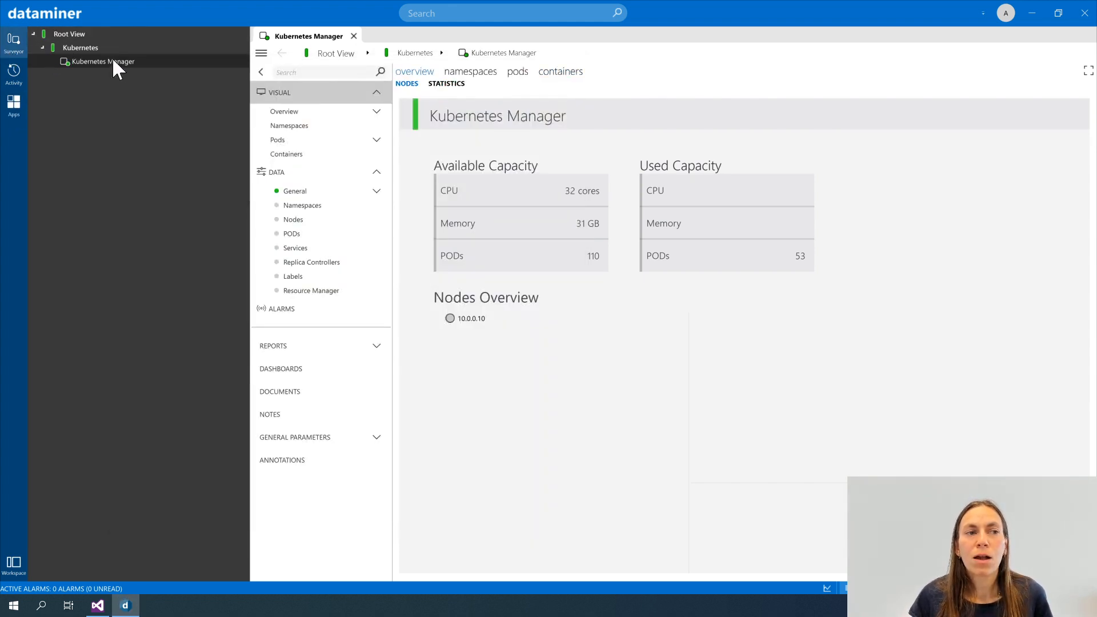
pyautogui.rightClick(75, 36)
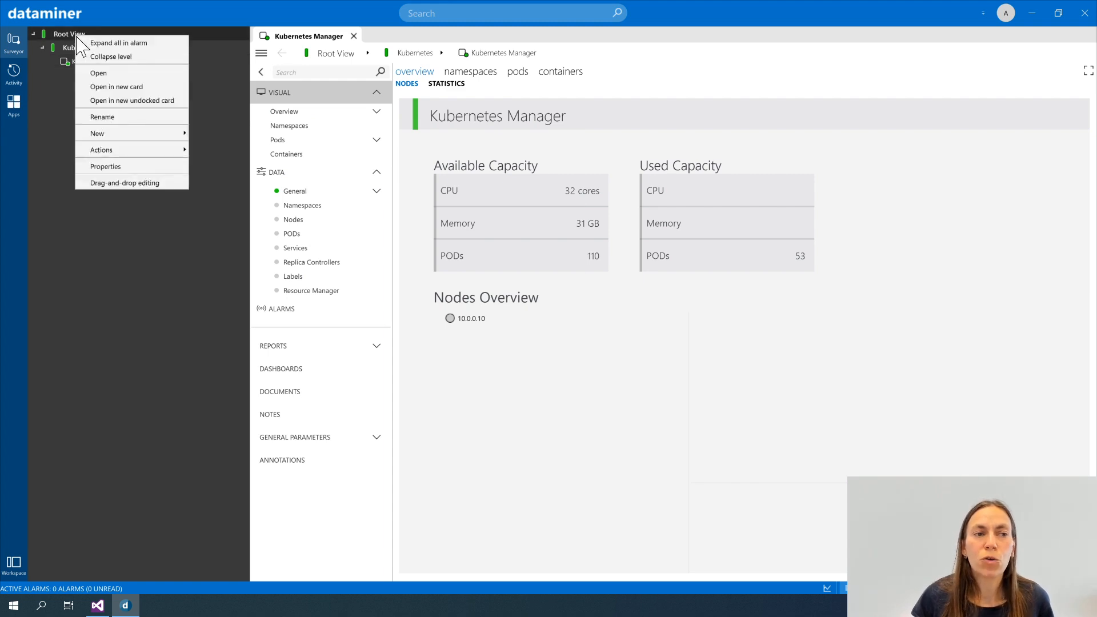
pyautogui.moveTo(125, 136)
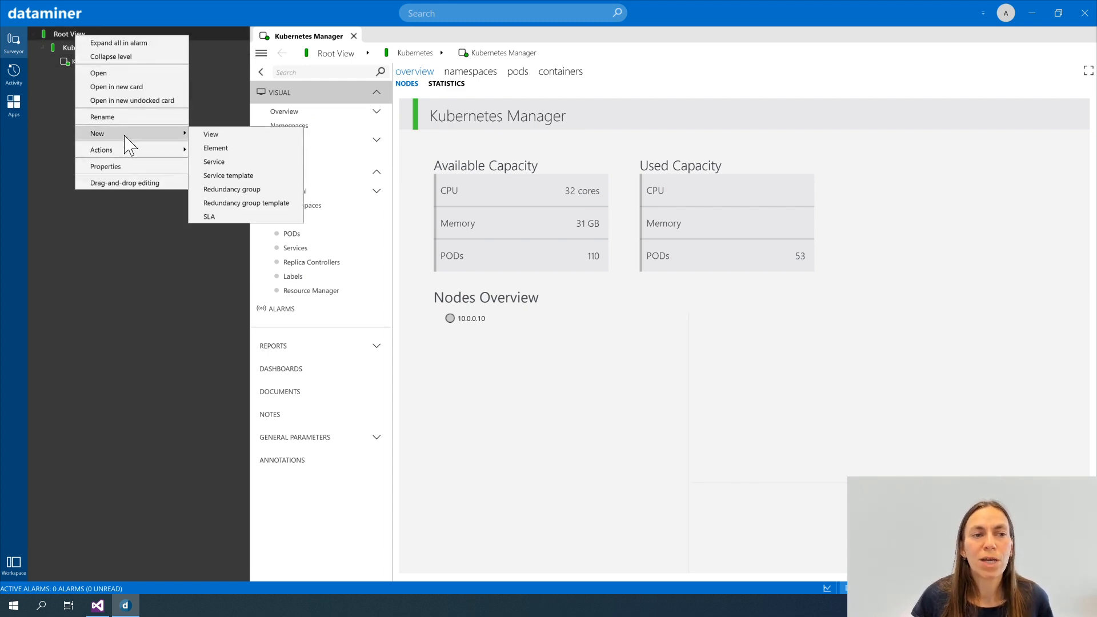
pyautogui.click(231, 135)
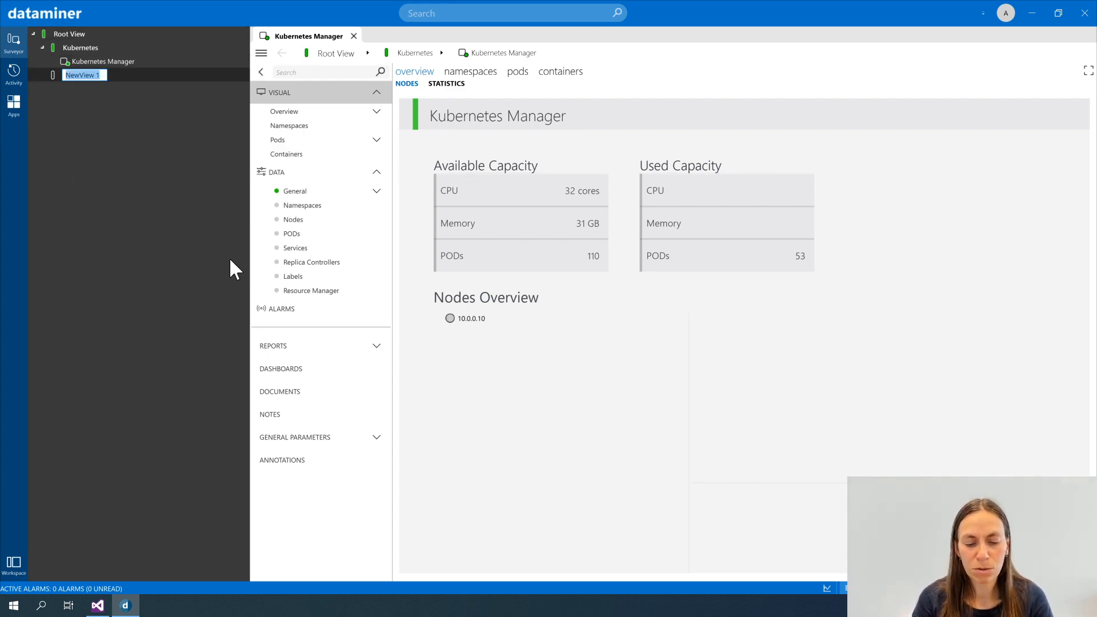
pyautogui.write('test dev')
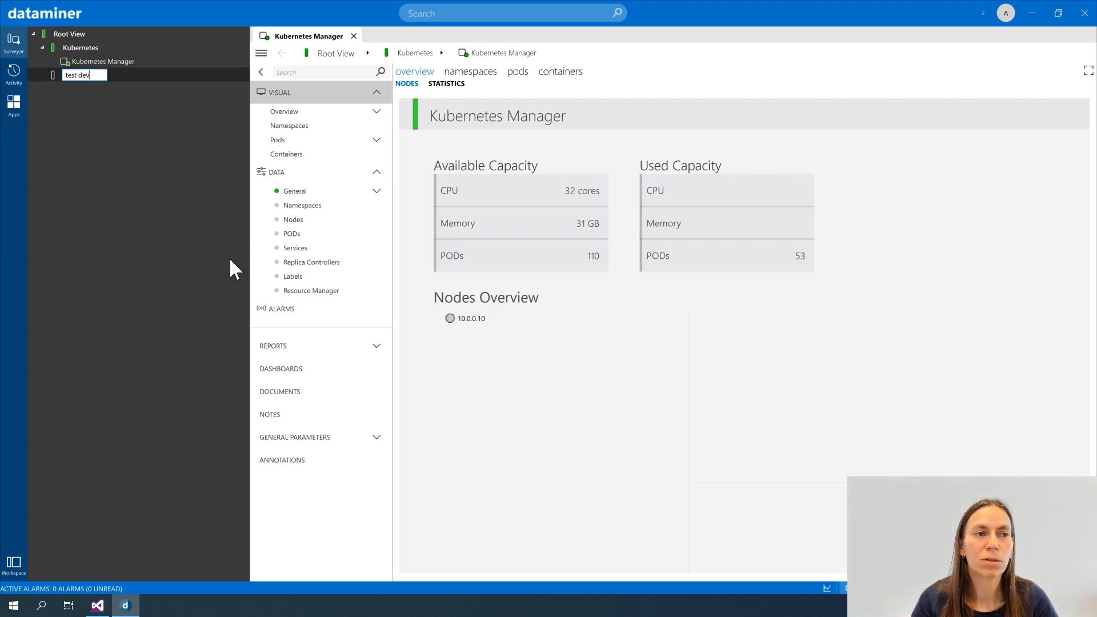
pyautogui.press('Return')
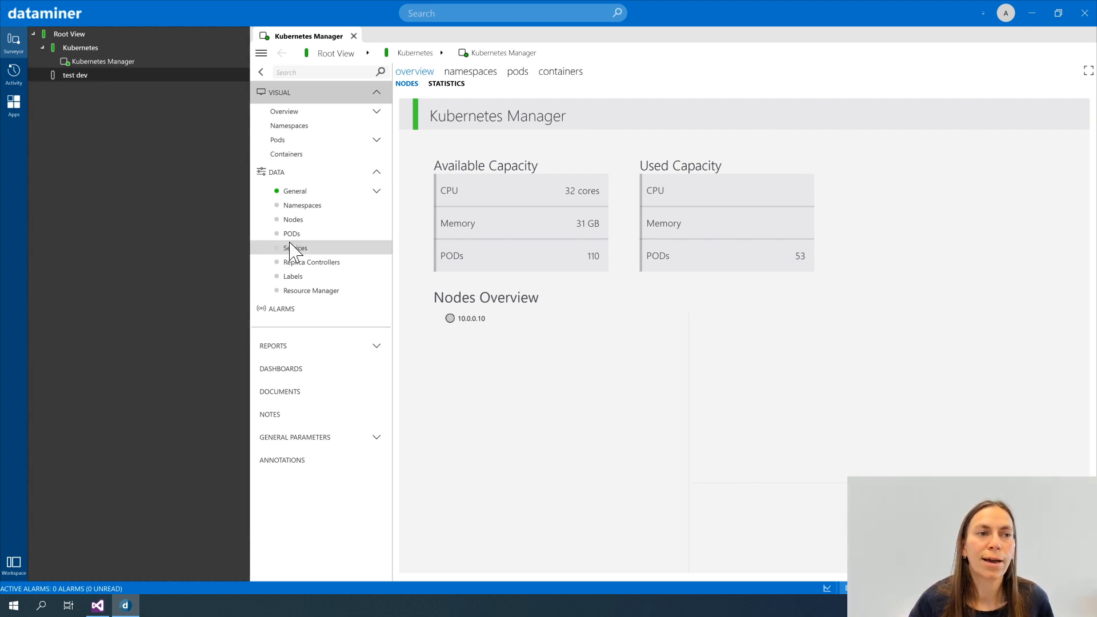
# - Start a new element in the test dev view and name it "test"
pyautogui.rightClick(101, 77)
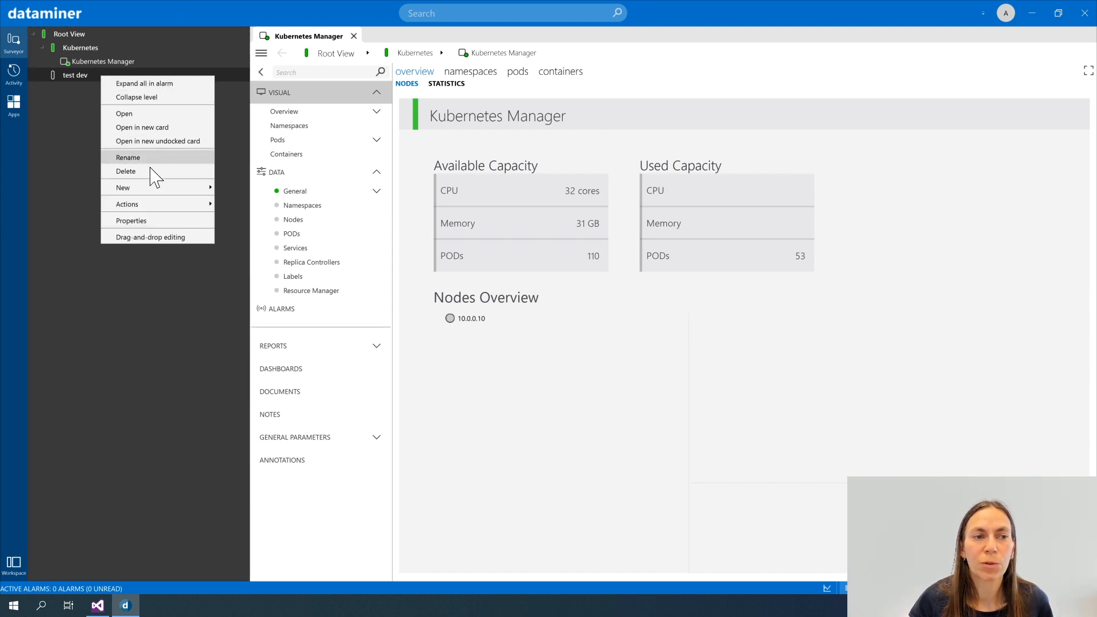
pyautogui.moveTo(154, 190)
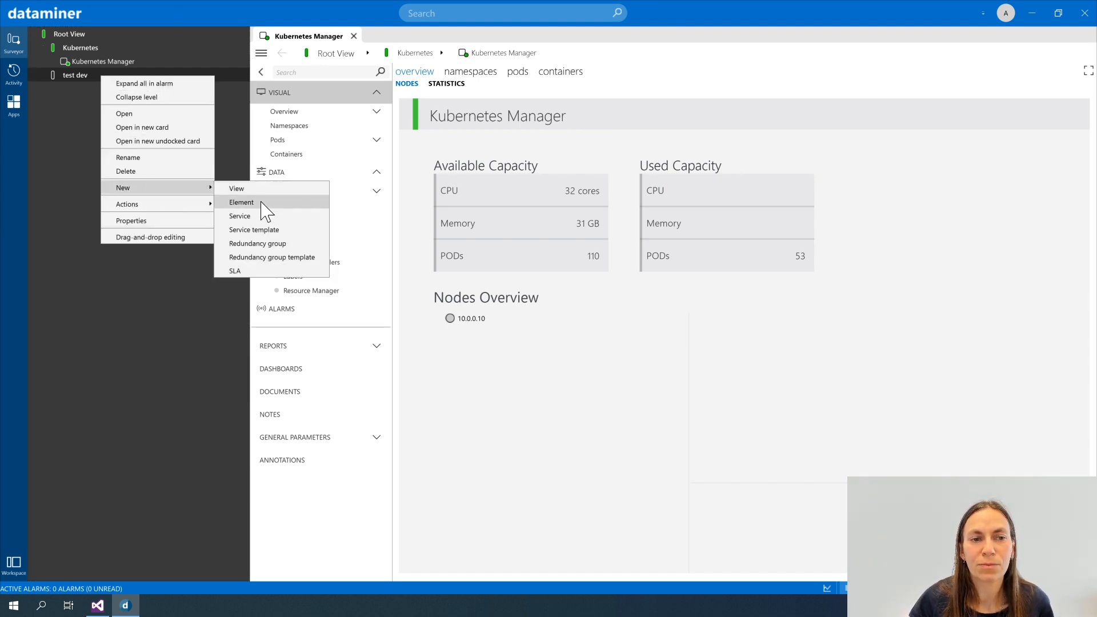
pyautogui.click(252, 202)
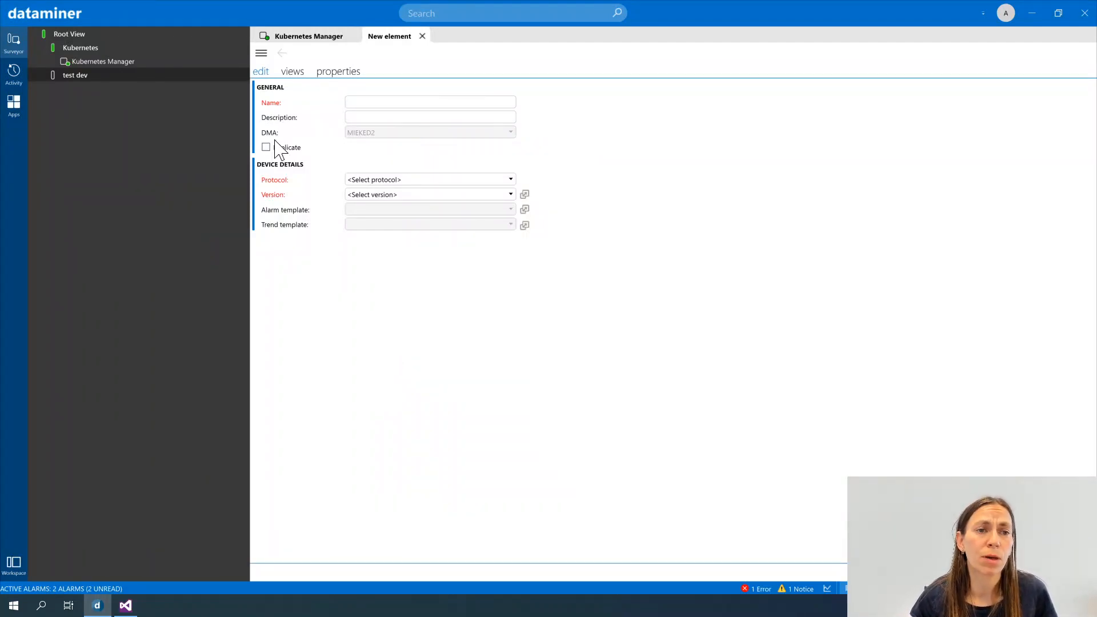
pyautogui.click(366, 102)
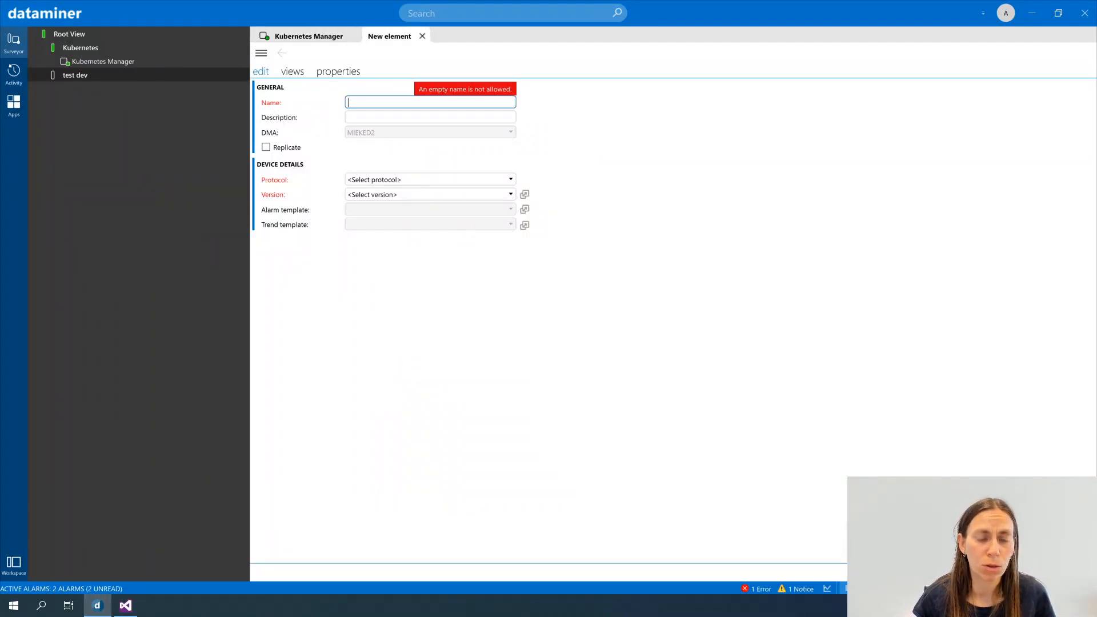
pyautogui.write('test')
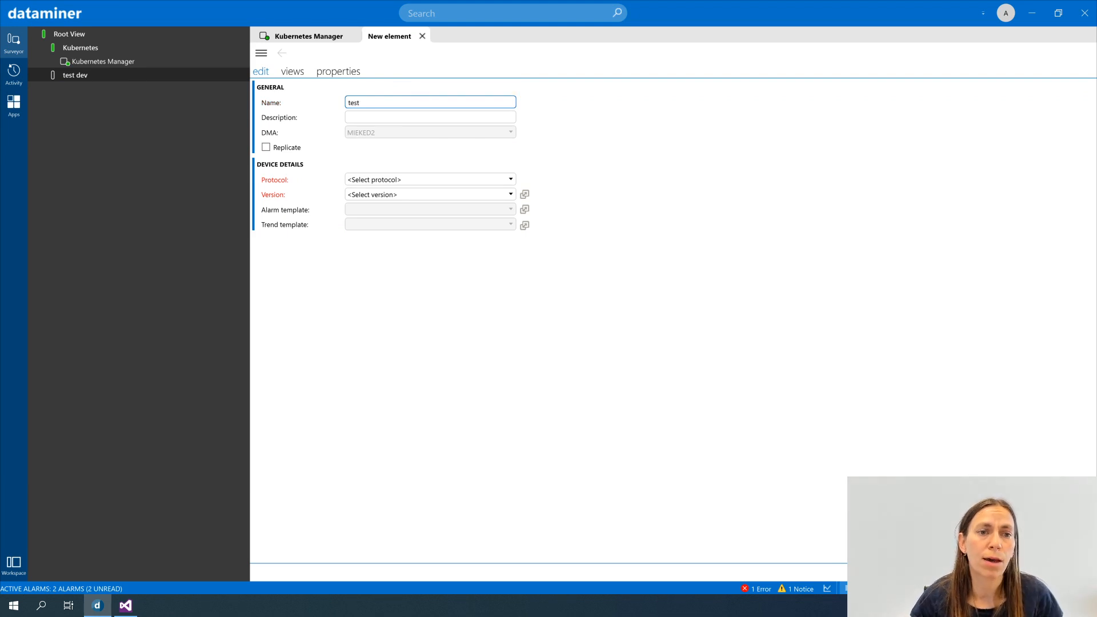
# - Assign the Kubernetes Manager protocol, version 1.2.1.2, to the new element
pyautogui.click(412, 181)
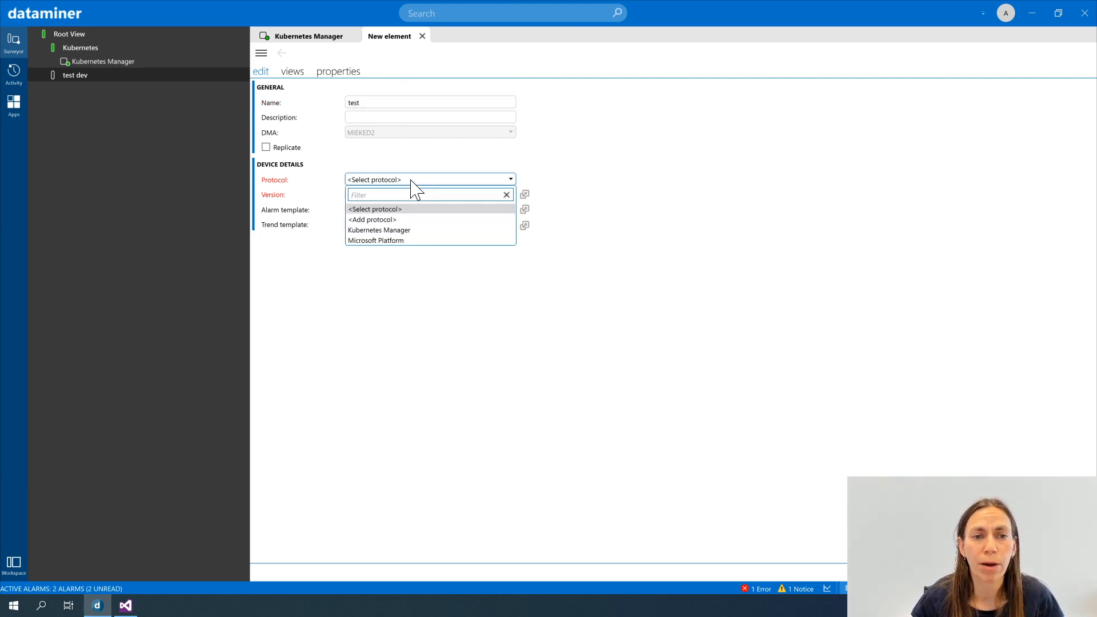
pyautogui.click(406, 230)
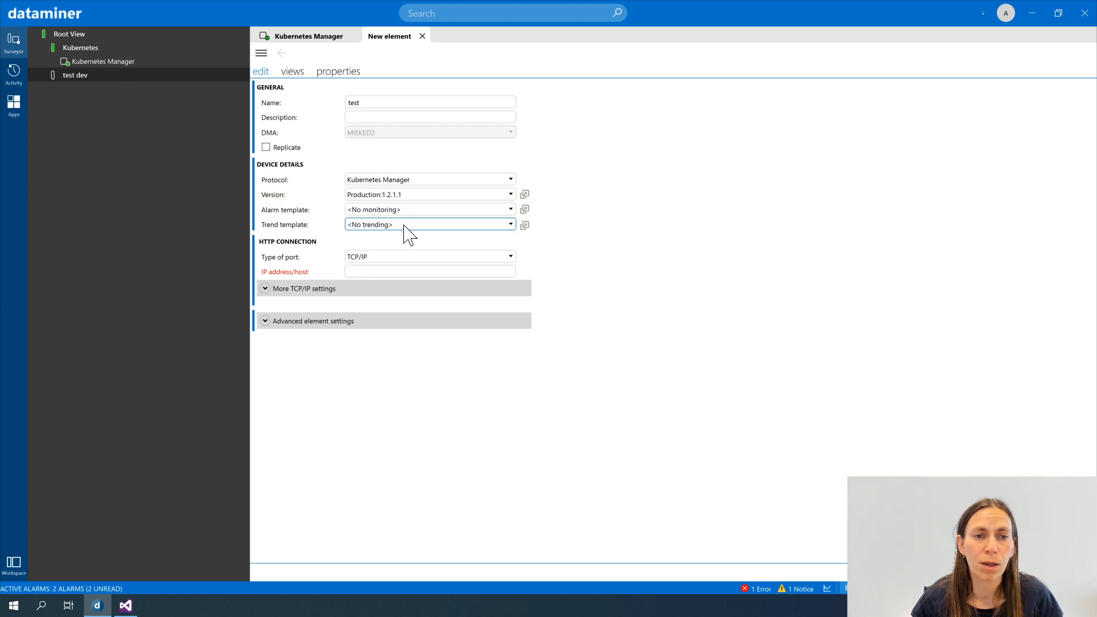
pyautogui.click(423, 200)
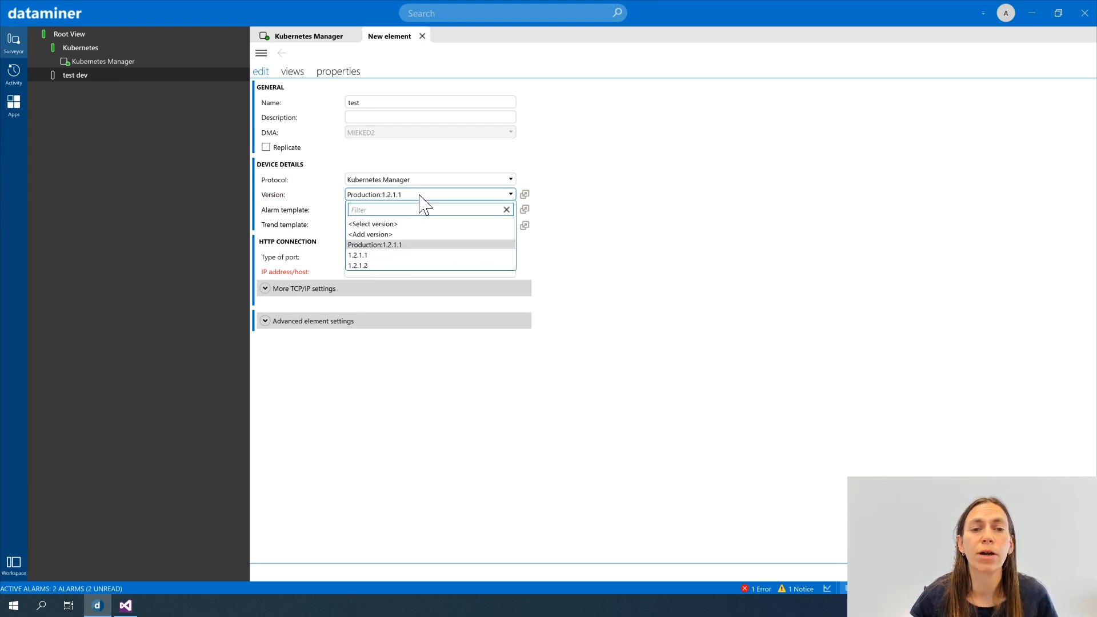
pyautogui.click(371, 267)
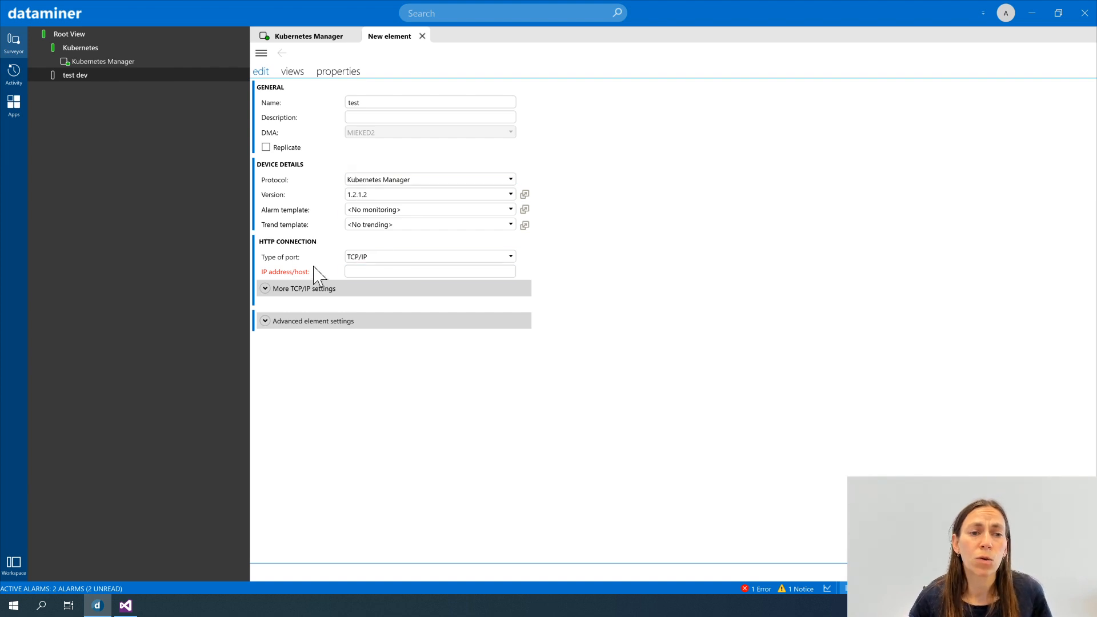
pyautogui.click(266, 290)
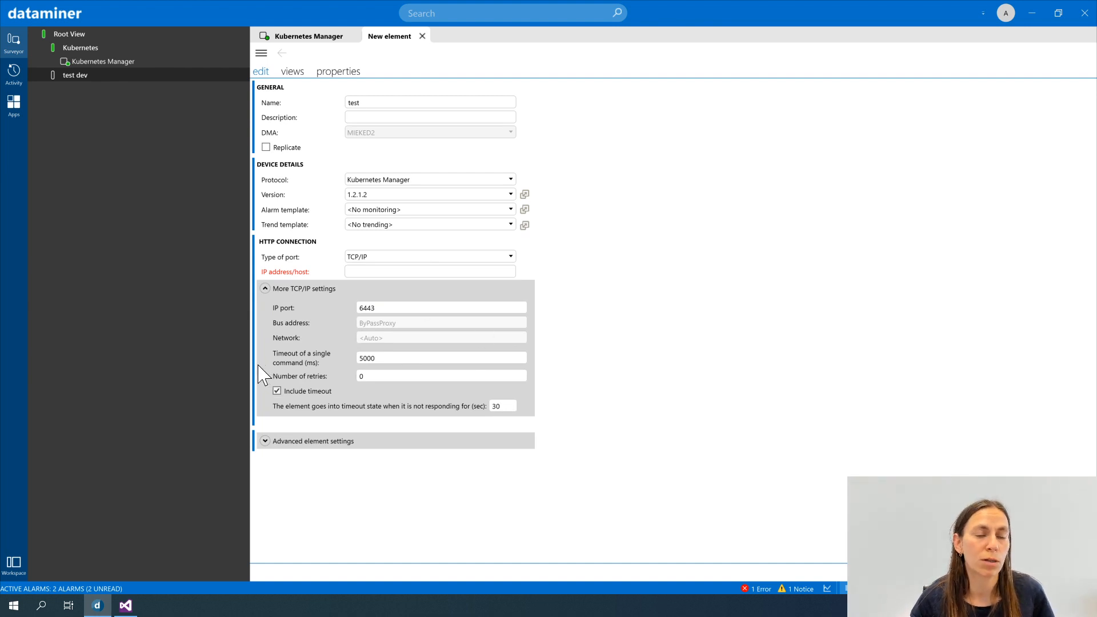
pyautogui.click(366, 273)
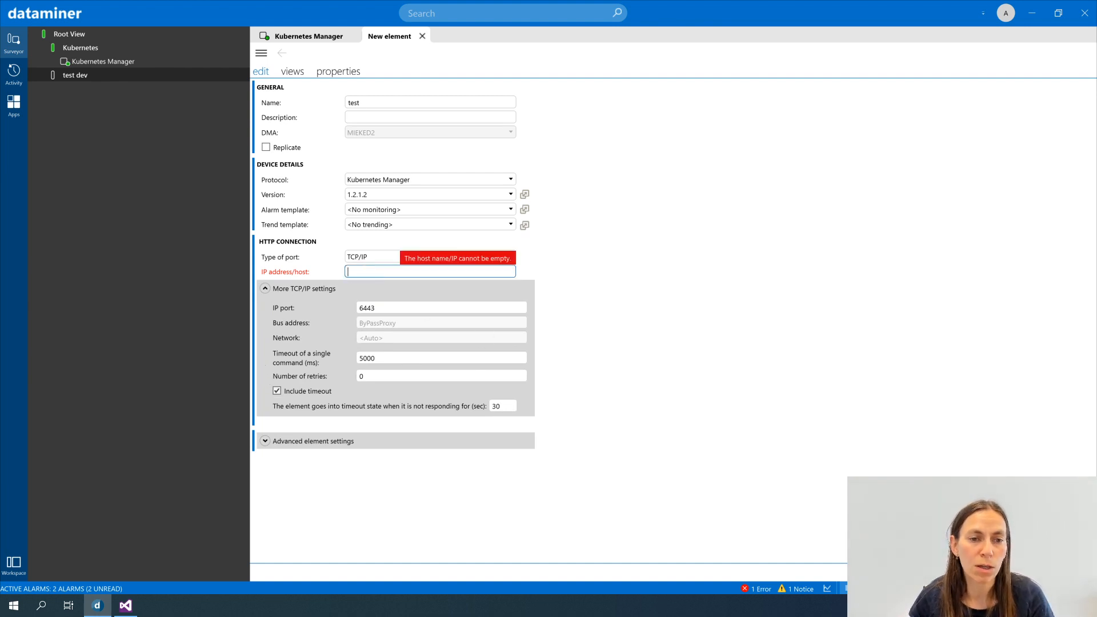
pyautogui.write('https://10.11.6.37')
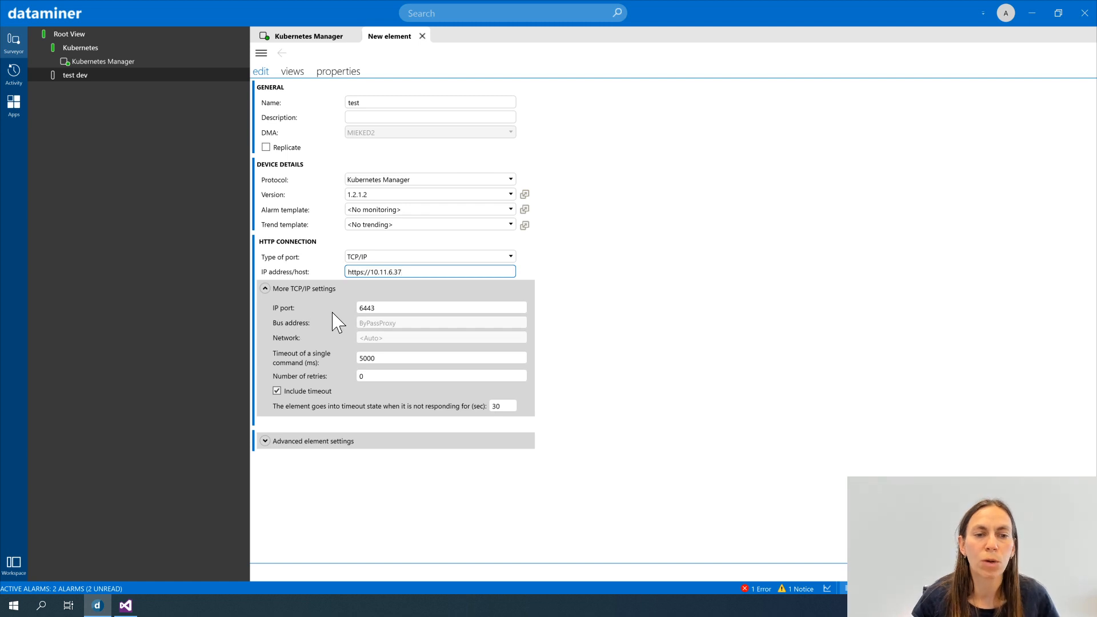
pyautogui.press('Tab')
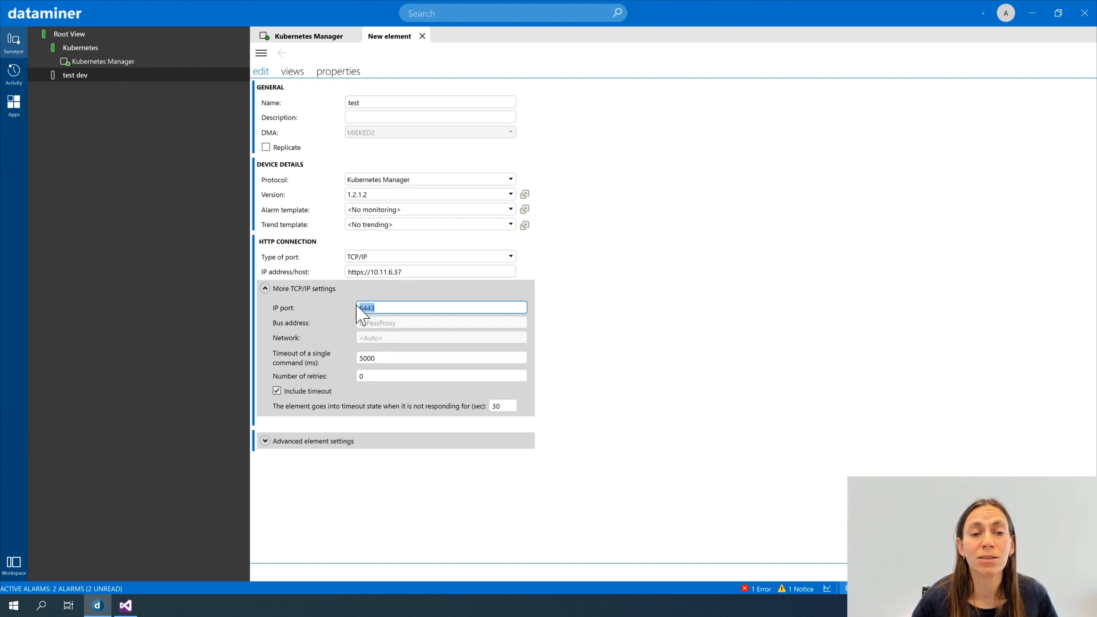
pyautogui.click(434, 308)
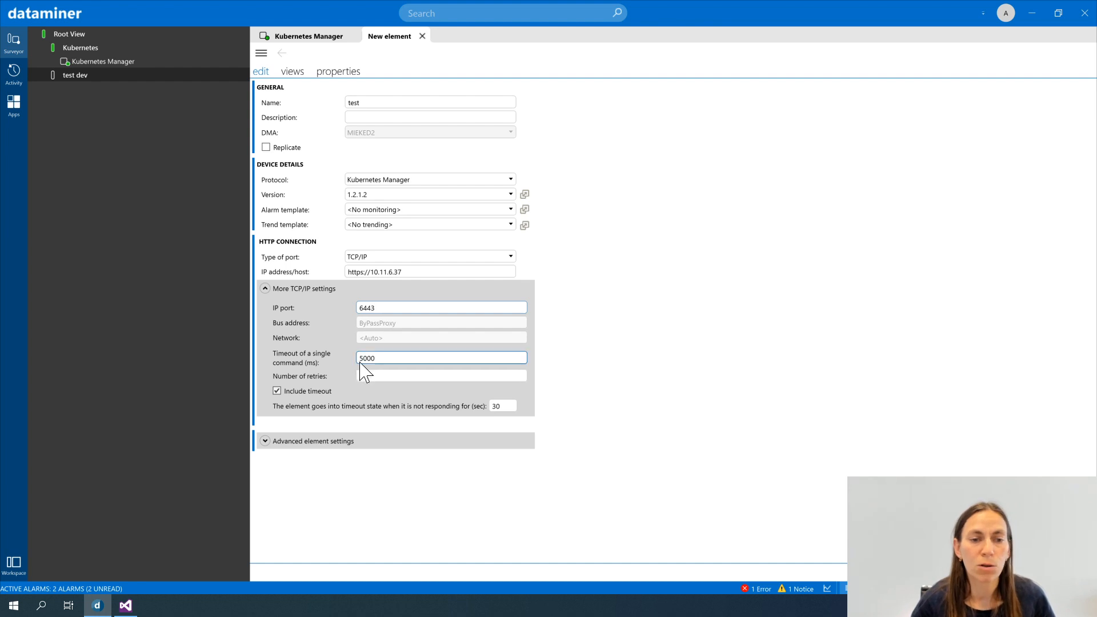
pyautogui.press('Tab')
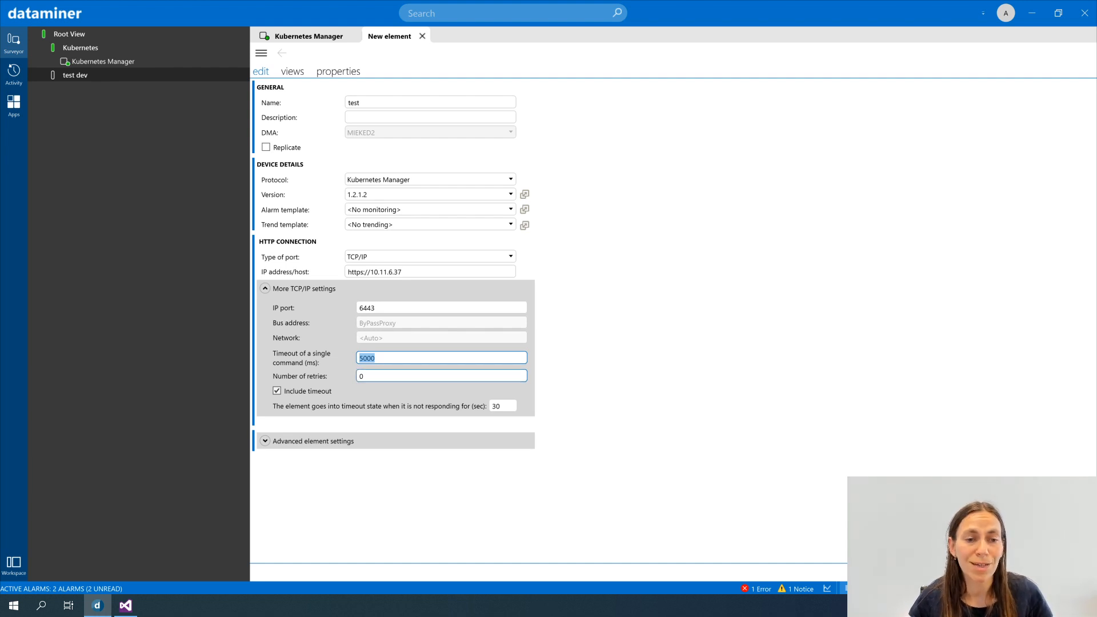
pyautogui.press('Tab')
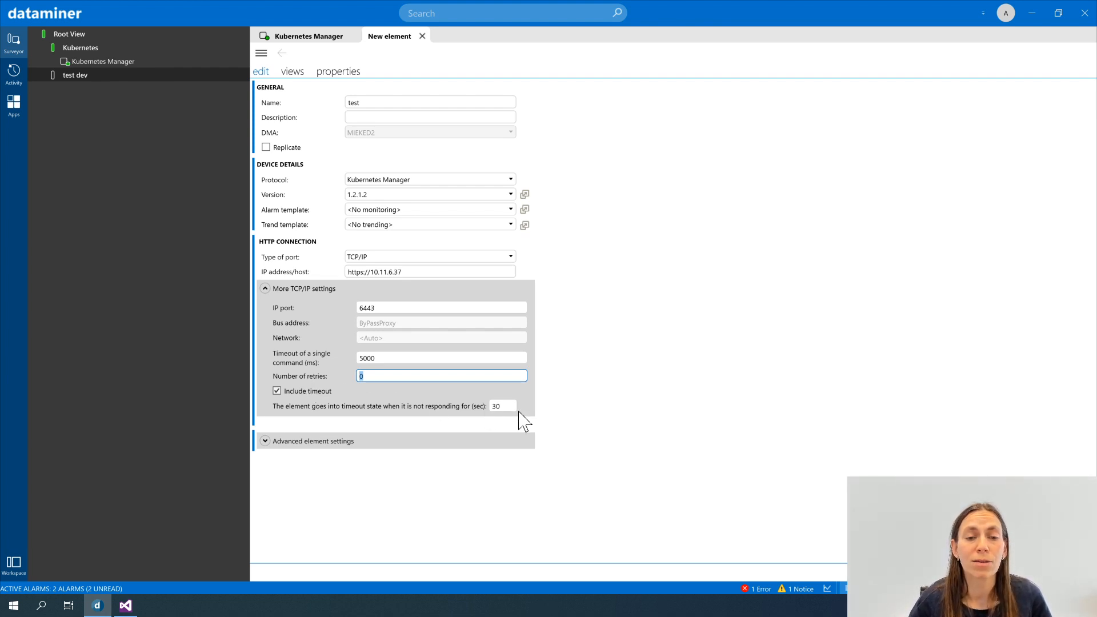
pyautogui.press('Tab')
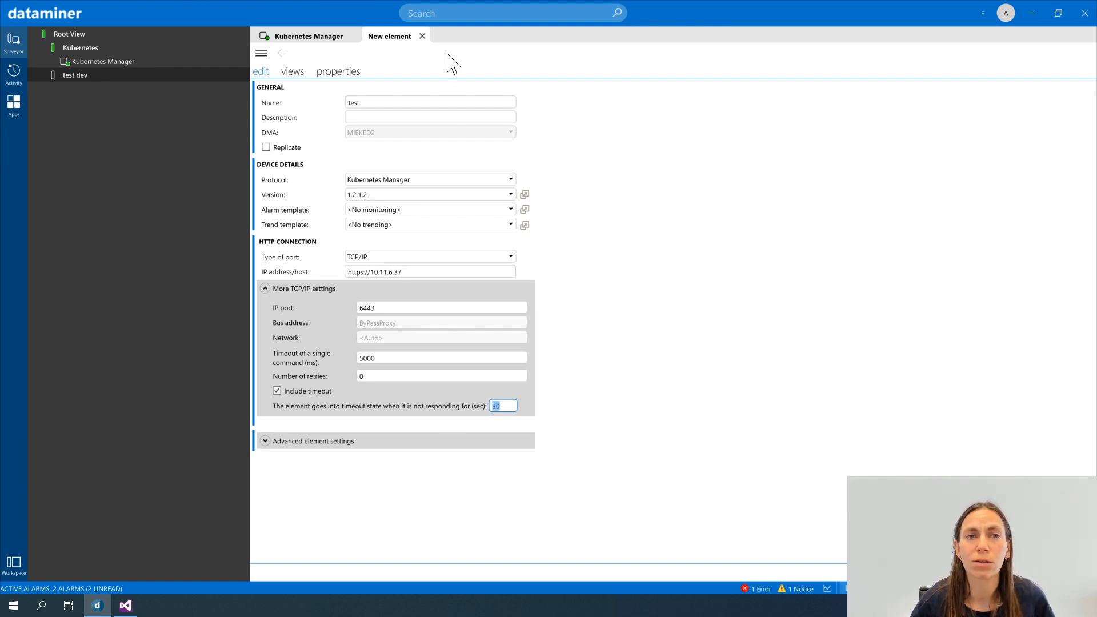
# - Undock the New element card, narrow its window and create the element
pyautogui.rightClick(394, 44)
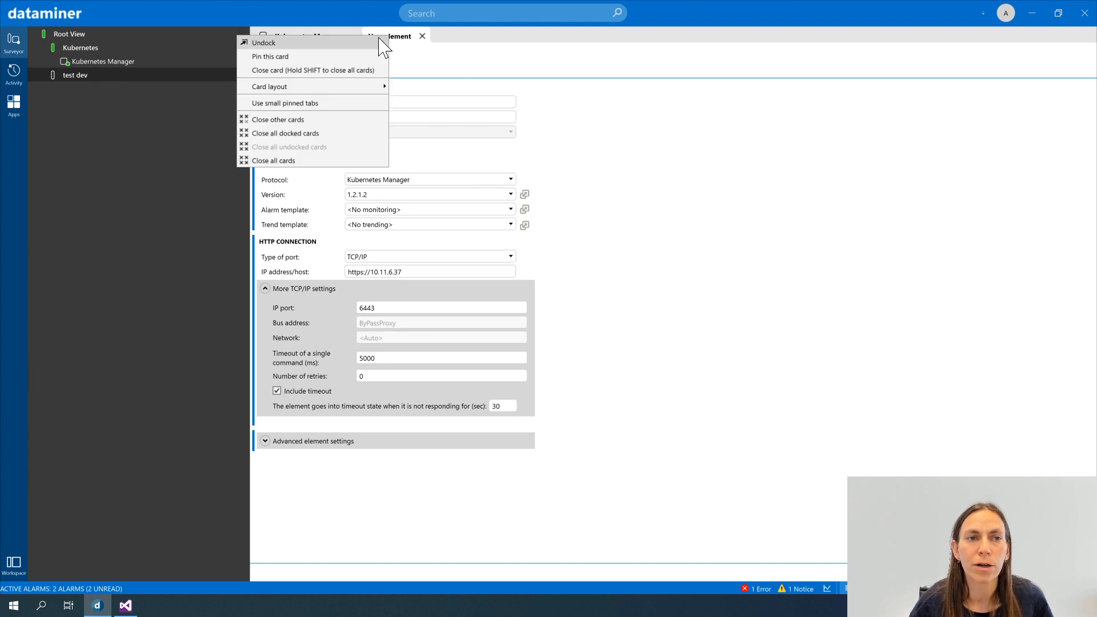
pyautogui.click(372, 38)
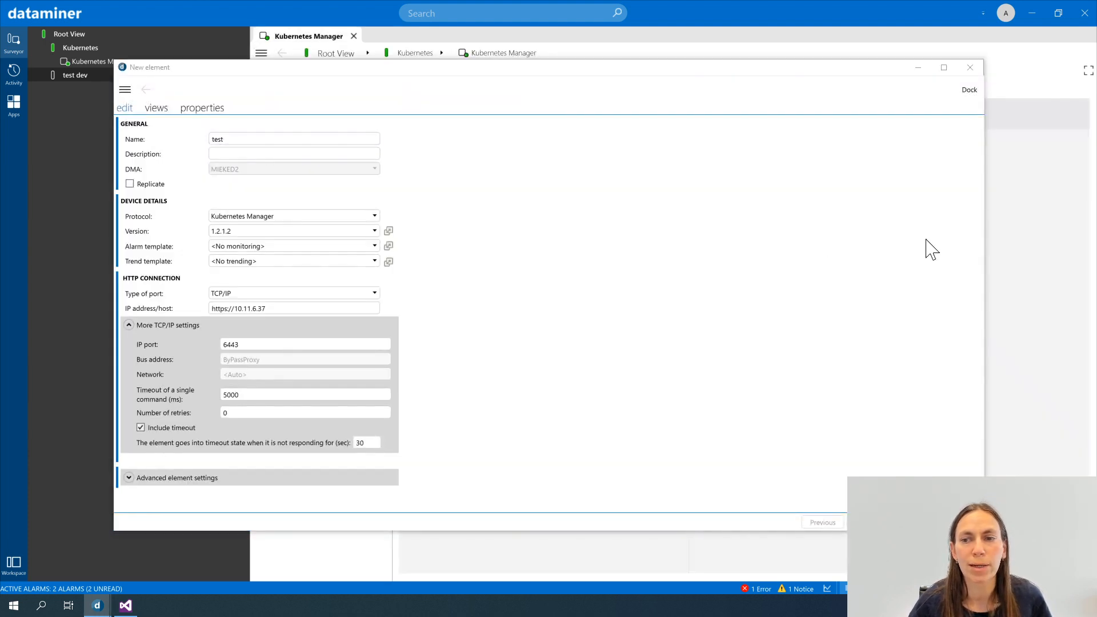
pyautogui.moveTo(987, 237); pyautogui.dragTo(551, 236)
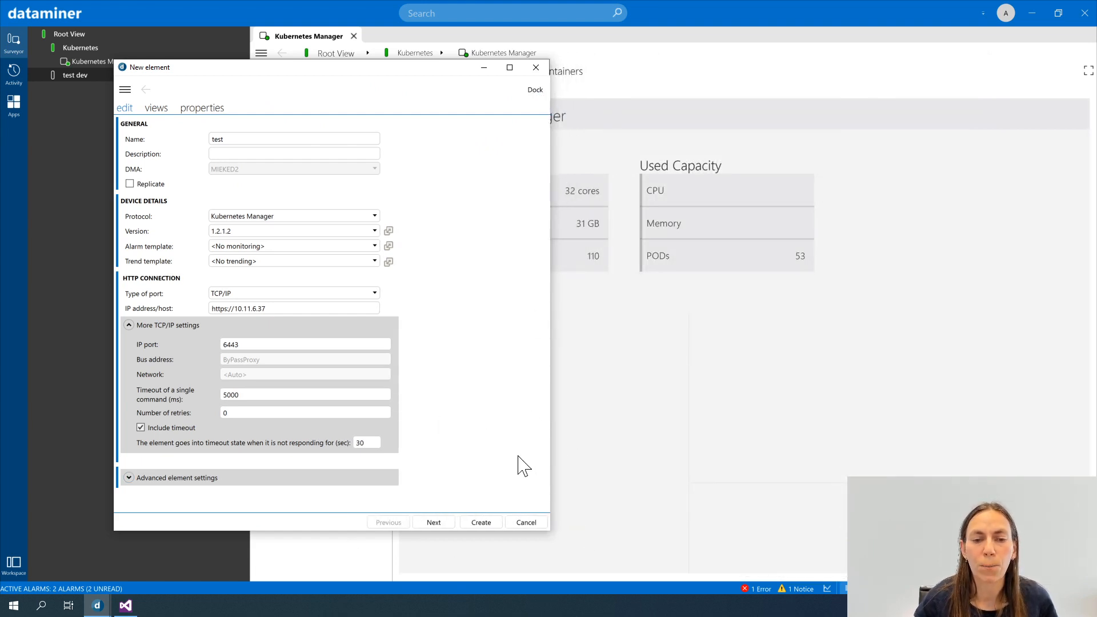
pyautogui.click(487, 529)
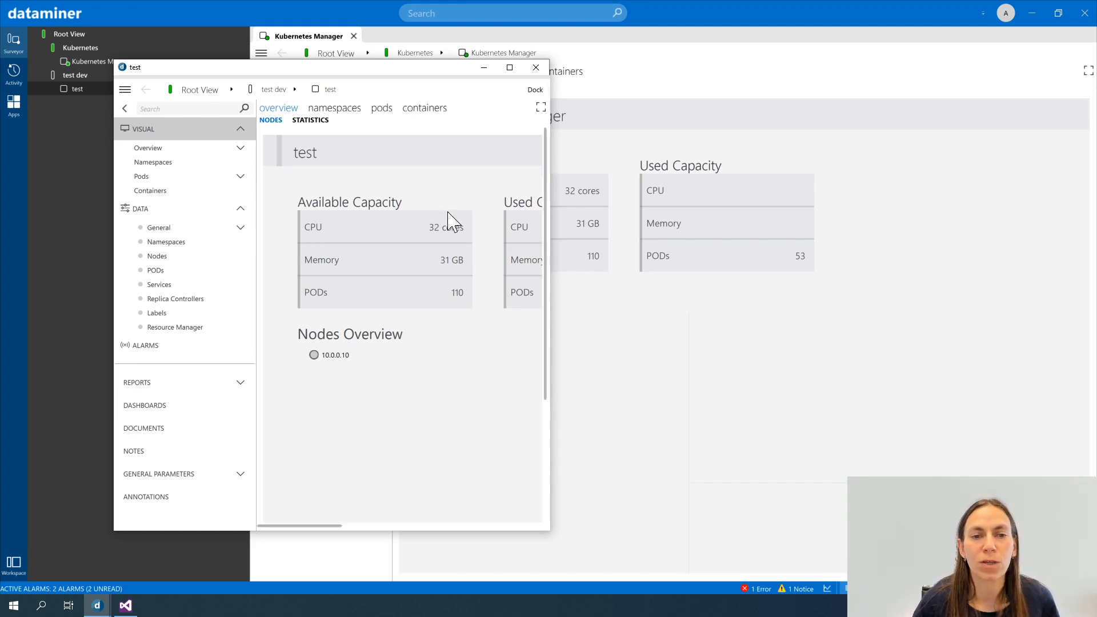
# - Open the General data page of the test element and widen its window
pyautogui.click(168, 230)
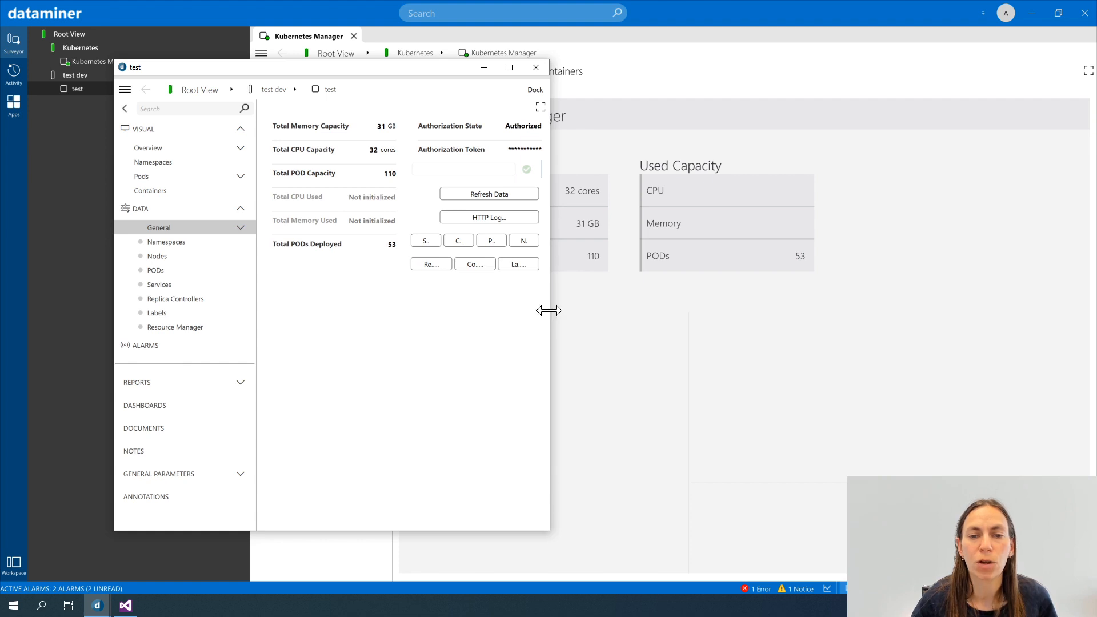
pyautogui.moveTo(549, 311); pyautogui.dragTo(805, 317)
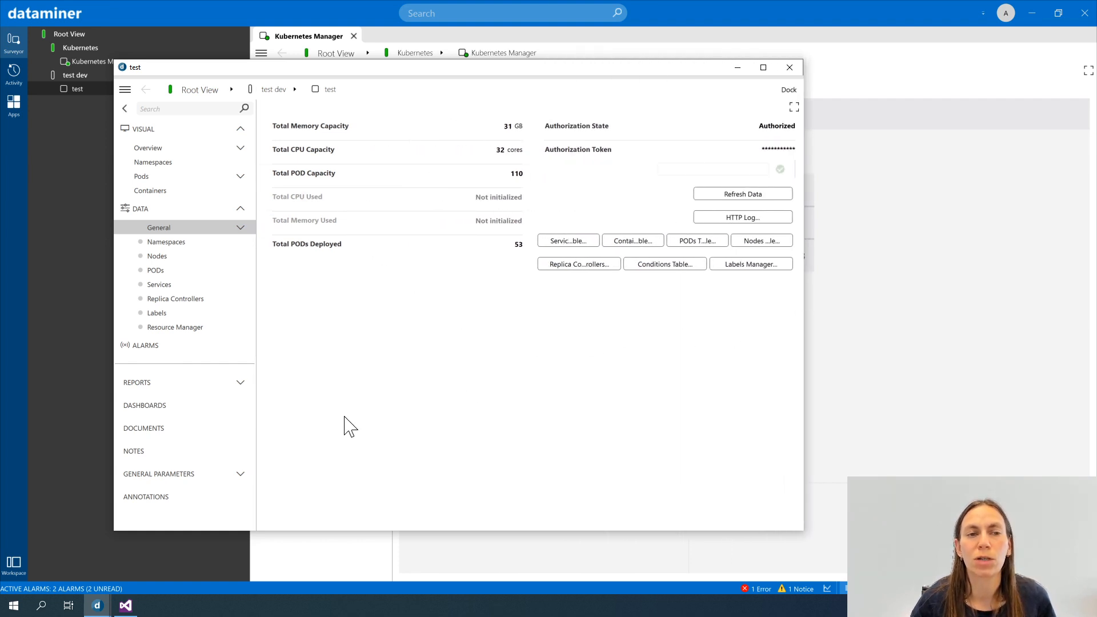